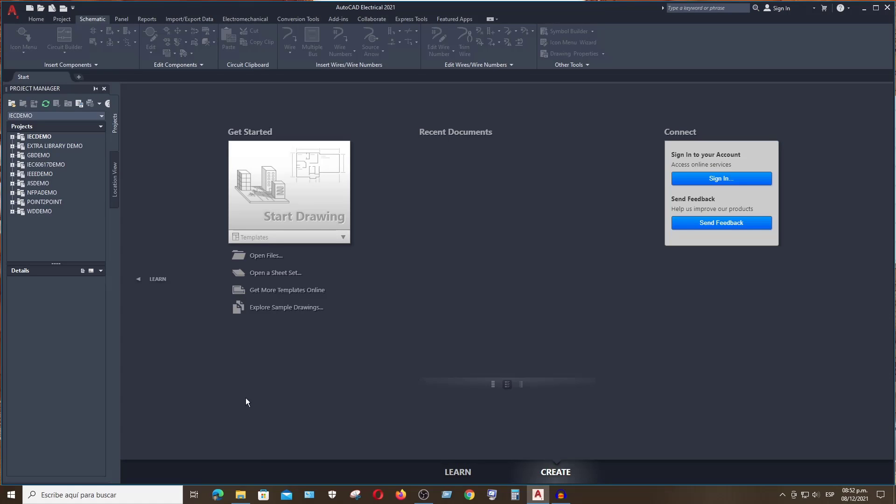
# - Dock the Project Manager palette along the bottom edge, then move it to the right edge
pyautogui.moveTo(244, 482); pyautogui.dragTo(189, 480)
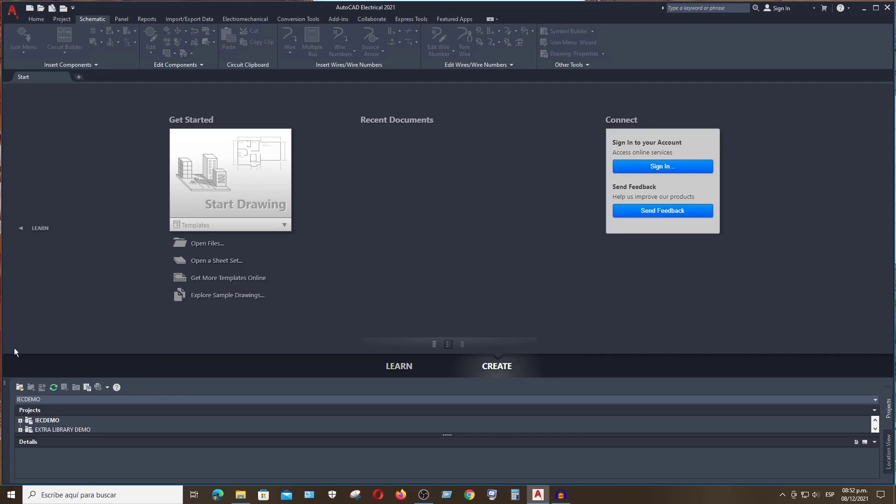
pyautogui.moveTo(8, 415)
pyautogui.moveTo(884, 124); pyautogui.dragTo(885, 126)
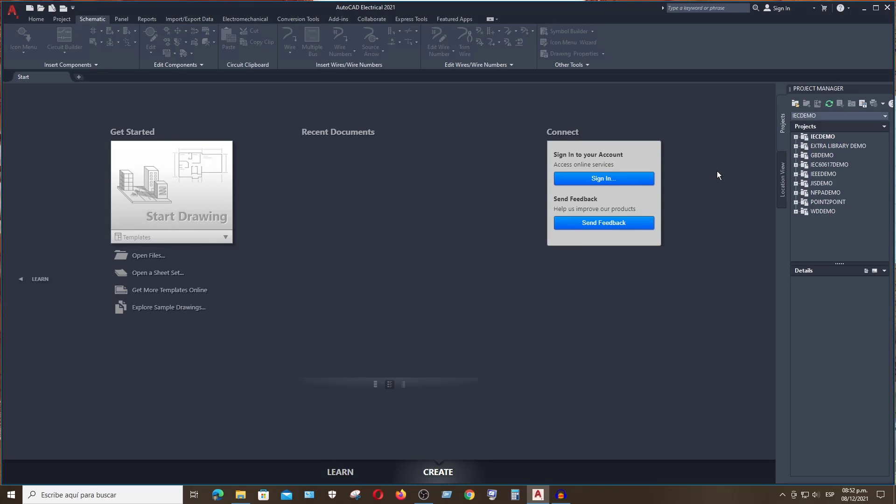
# - Float the Project Manager, enlarge it taller and wider, then redock it on the left
pyautogui.moveTo(826, 88)
pyautogui.moveTo(403, 128); pyautogui.dragTo(403, 130)
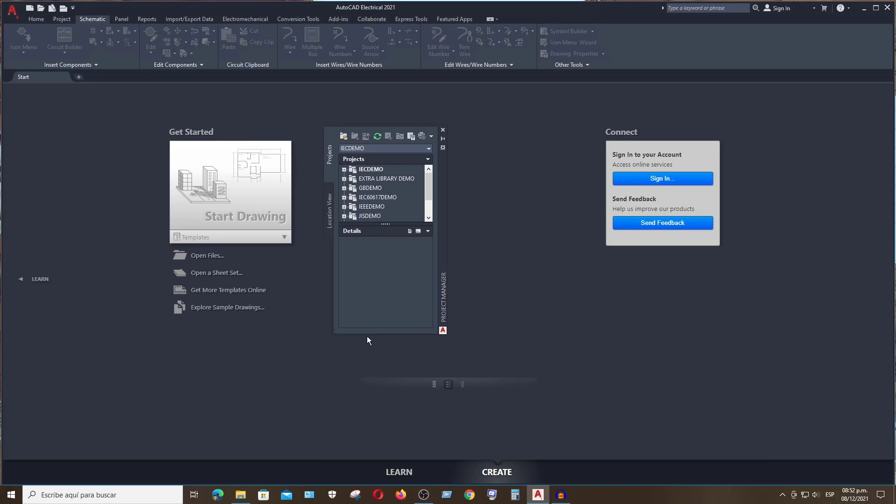
pyautogui.moveTo(367, 335)
pyautogui.mouseDown()
pyautogui.moveTo(367, 370)
pyautogui.moveTo(367, 309)
pyautogui.moveTo(368, 380)
pyautogui.moveTo(369, 276)
pyautogui.moveTo(369, 388)
pyautogui.mouseUp()
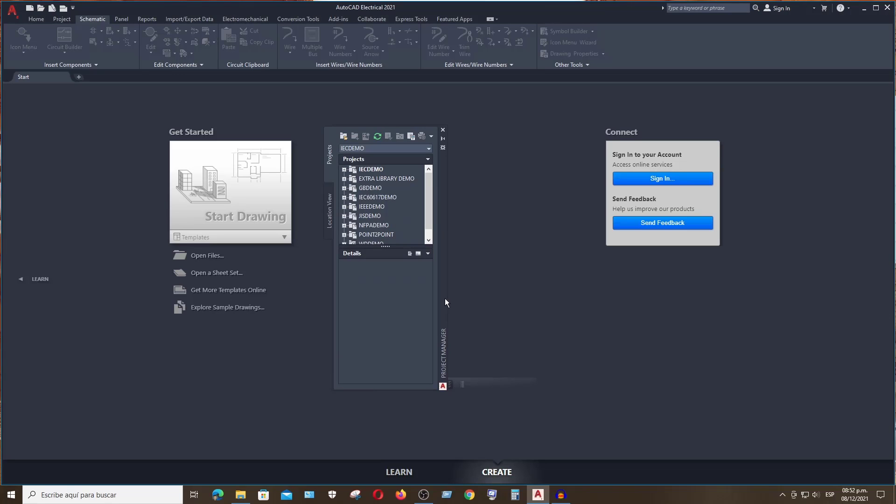
pyautogui.moveTo(331, 293)
pyautogui.mouseDown()
pyautogui.moveTo(295, 293)
pyautogui.moveTo(326, 291)
pyautogui.moveTo(315, 290)
pyautogui.mouseUp()
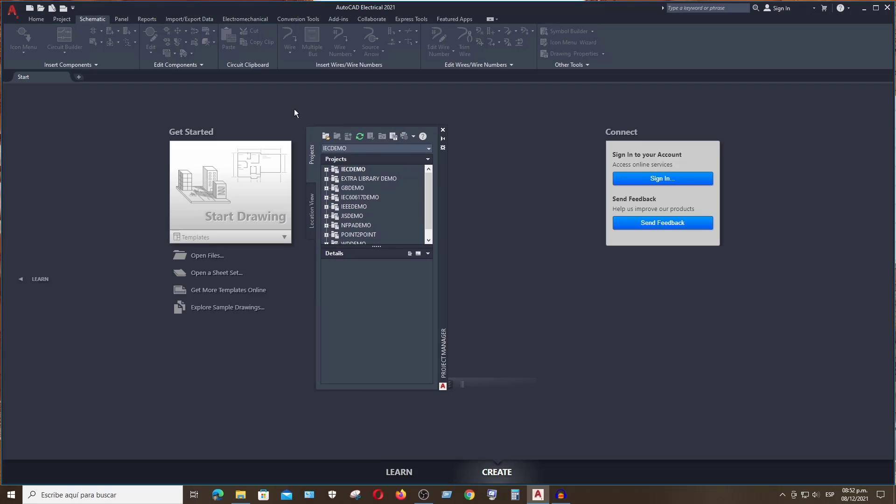
pyautogui.doubleClick(444, 225)
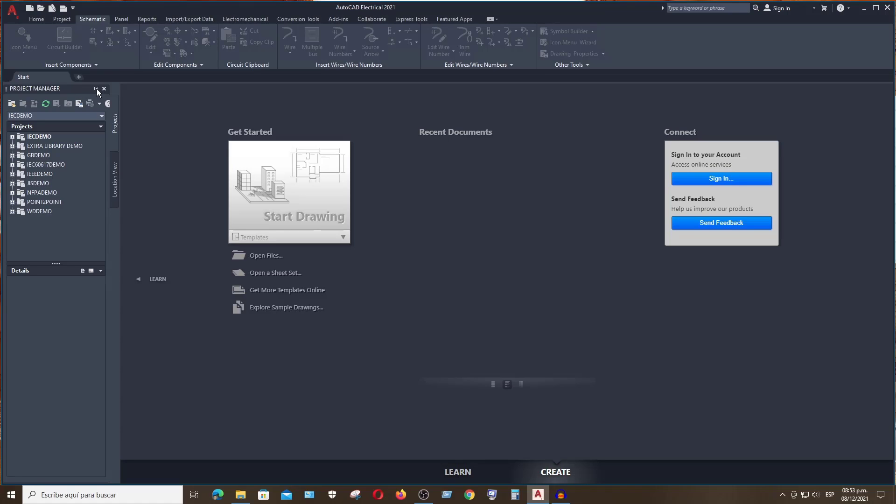
# - Turn on auto-hide for the Project Manager palette
pyautogui.click(95, 89)
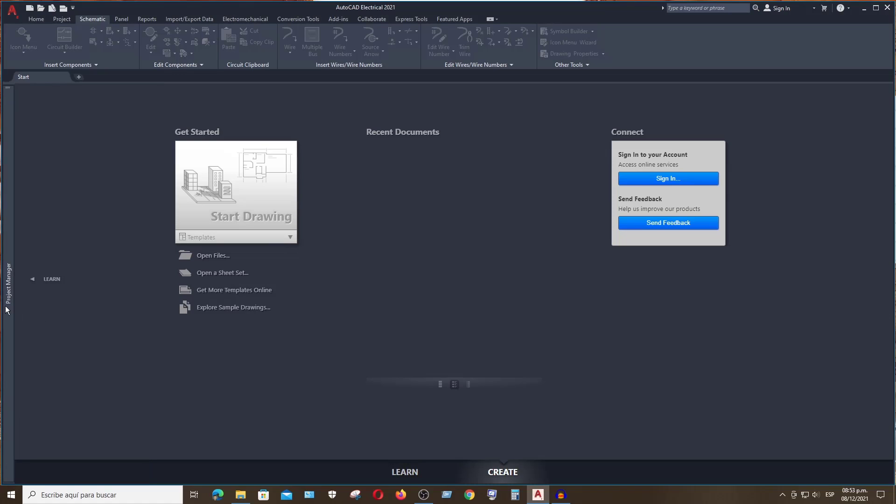
pyautogui.moveTo(20, 441)
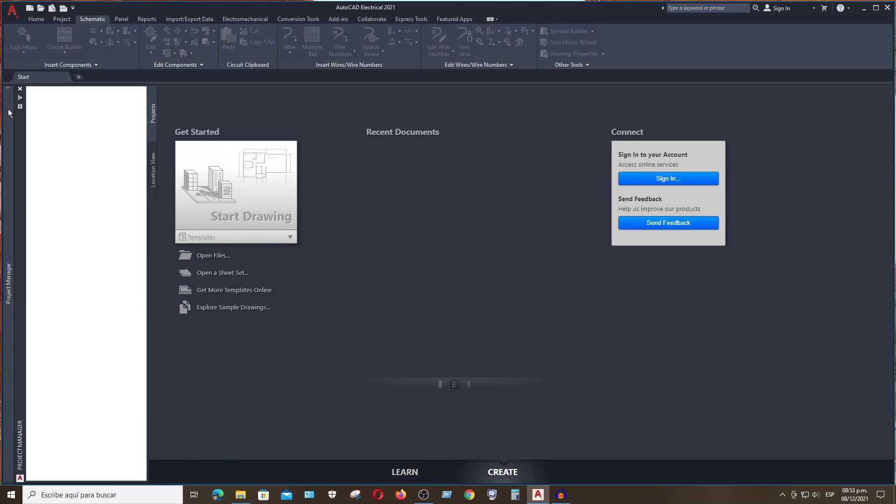
pyautogui.moveTo(19, 280)
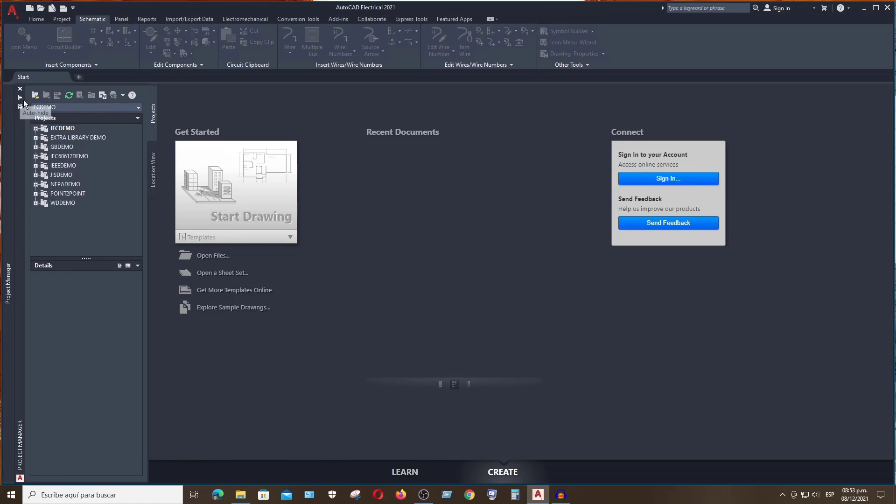
# - Switch off auto-hide to keep the Project Manager docked open on the left
pyautogui.click(20, 98)
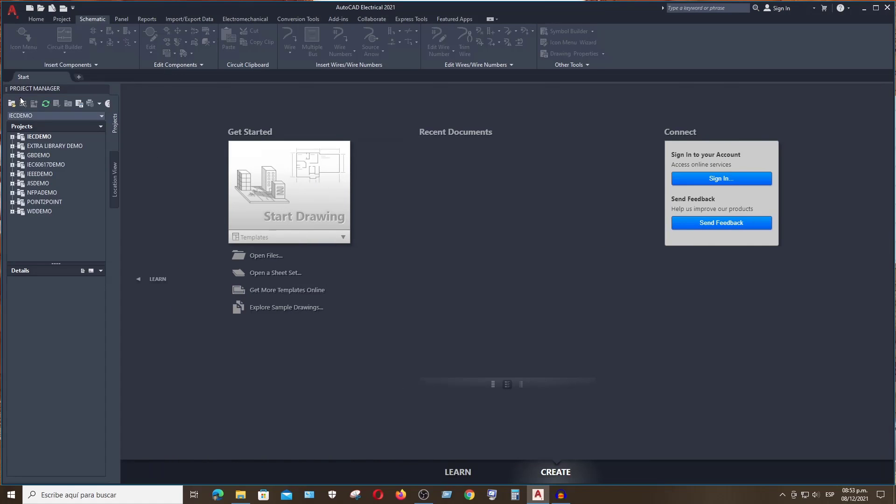